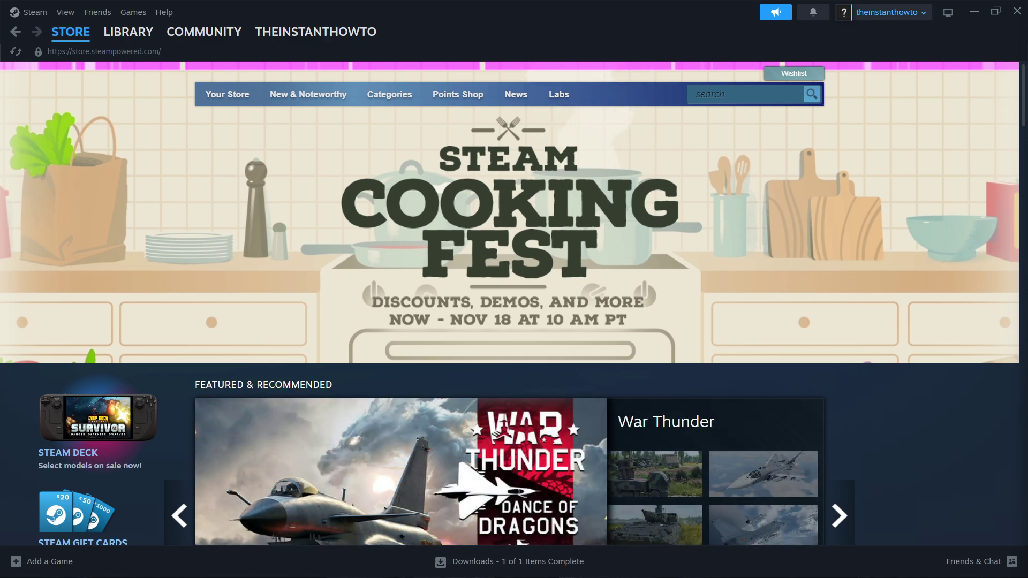
# Step: Switch to Chrome and open the Welcome to Steam result from the Google search for steam
pyautogui.hotkey('alt', 'Tab')
pyautogui.moveTo(515, 113); pyautogui.dragTo(522, 32)
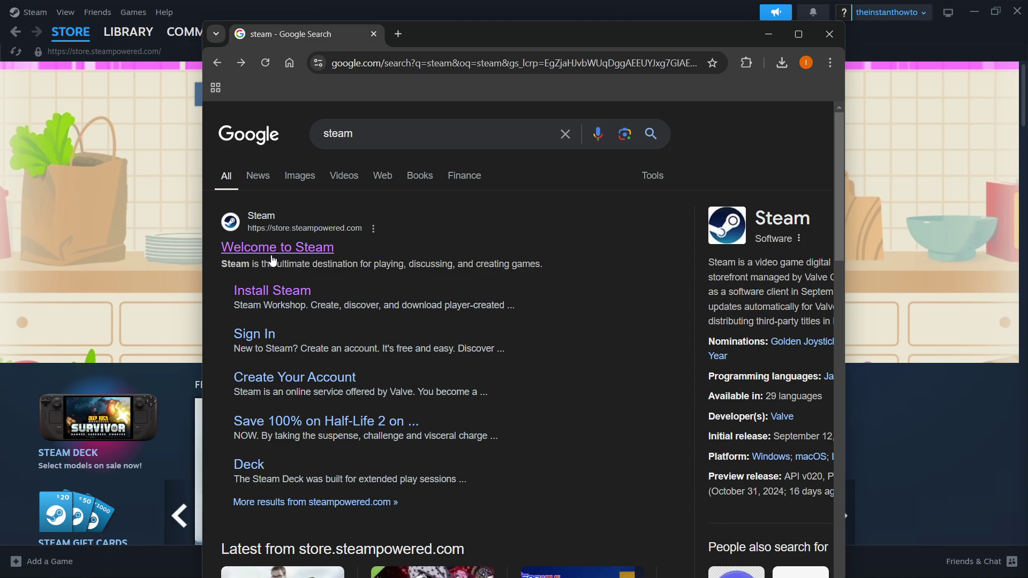
pyautogui.scroll(-3, 273, 261)
pyautogui.scroll(3, 292, 325)
pyautogui.click(312, 254)
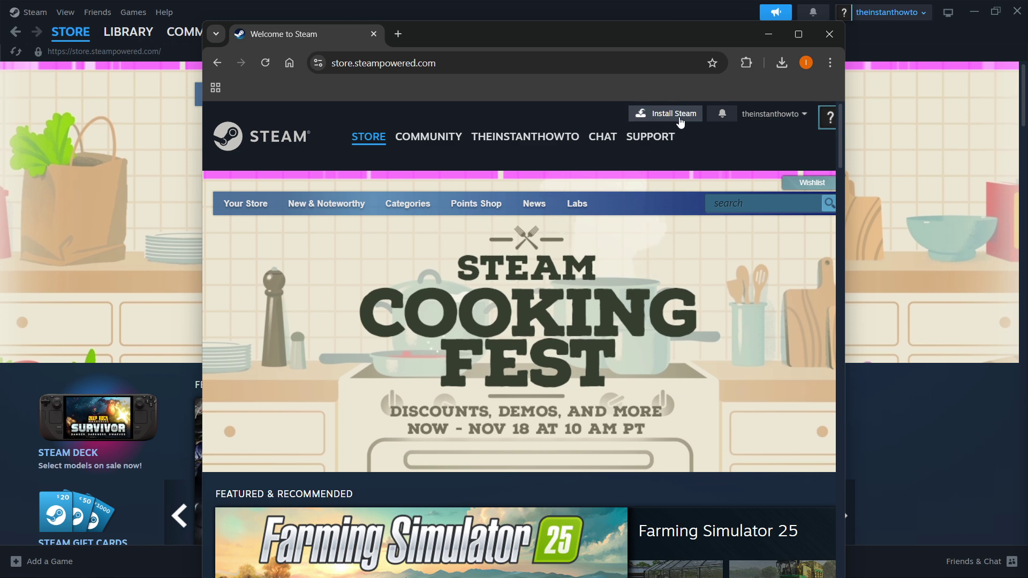
# Step: Download the Windows installer from the Steam website and launch the downloaded SteamSetup file
pyautogui.click(671, 120)
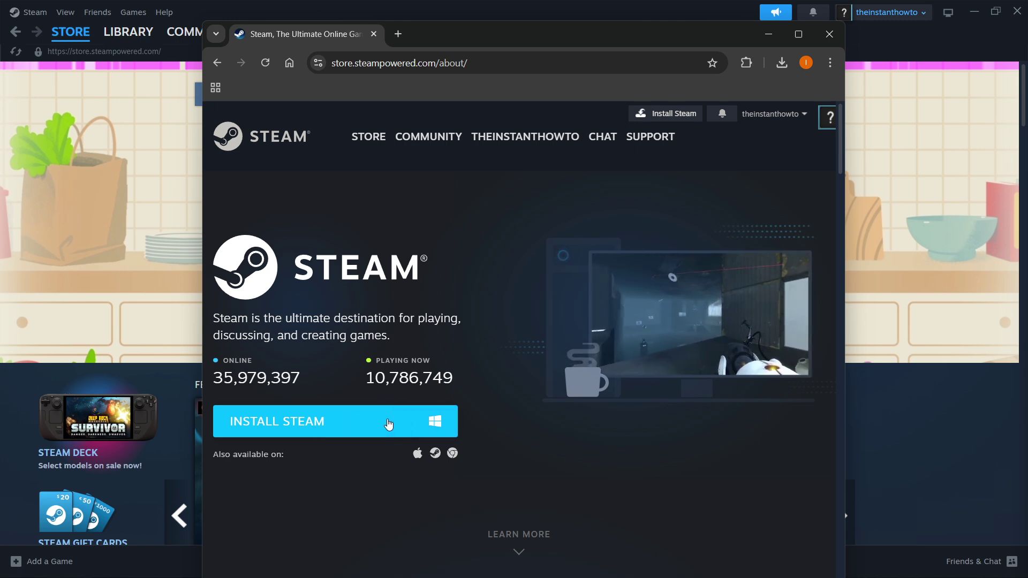
pyautogui.click(388, 424)
pyautogui.moveTo(678, 98)
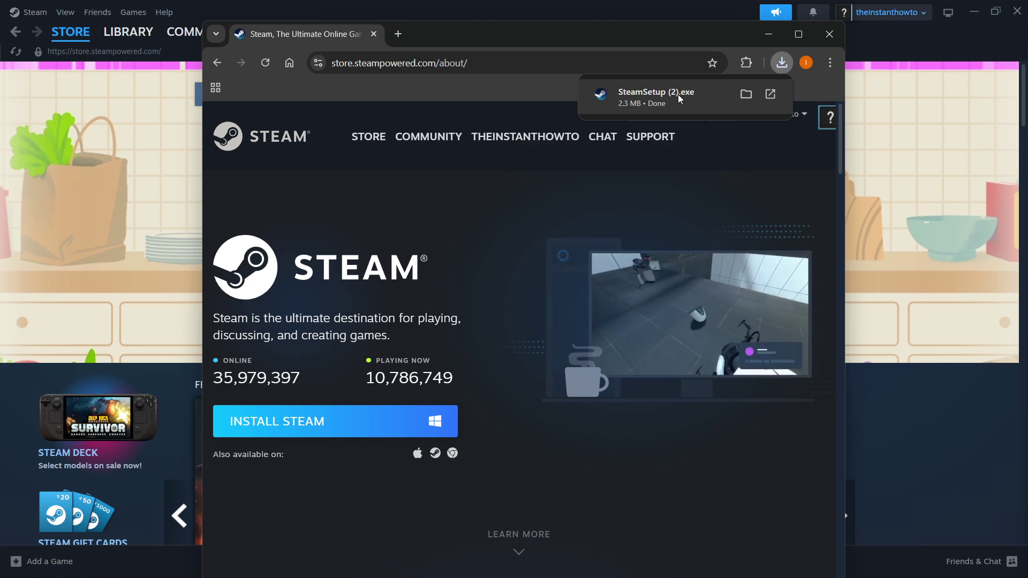
pyautogui.click(677, 98)
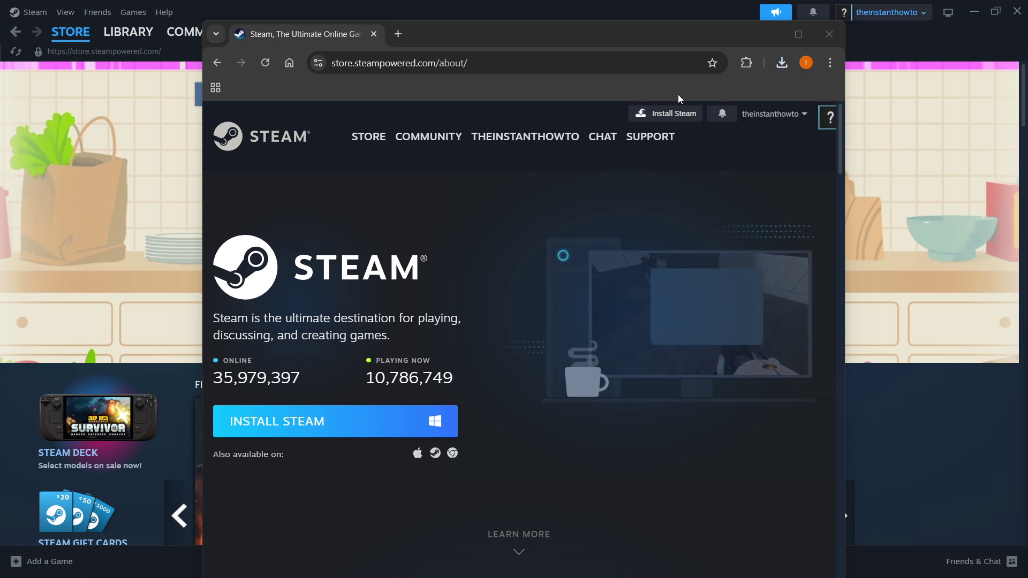
# Step: Step through Steam Setup in English up to the install location page and close the installer without installing
pyautogui.moveTo(545, 169); pyautogui.dragTo(529, 153)
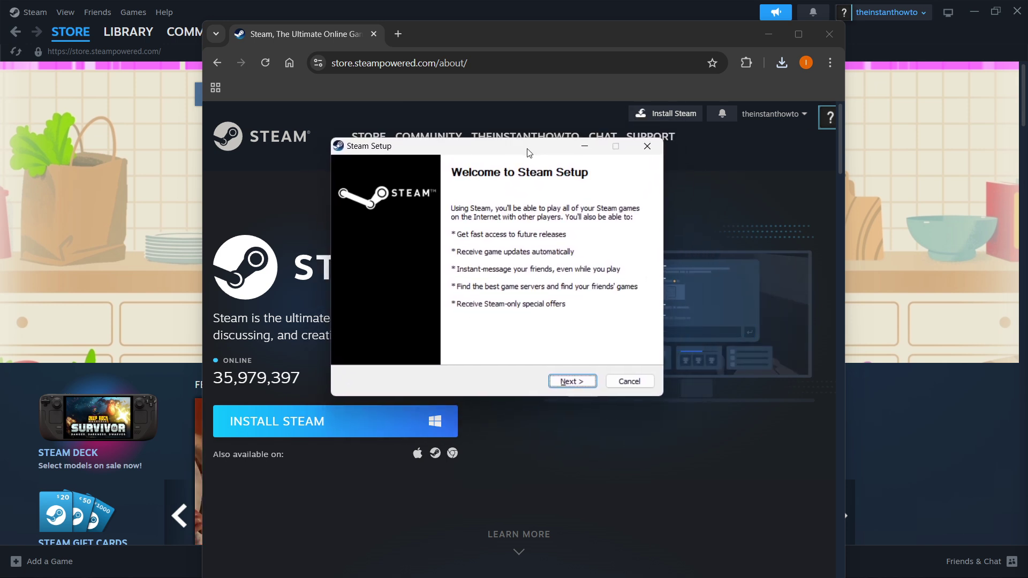
pyautogui.click(569, 381)
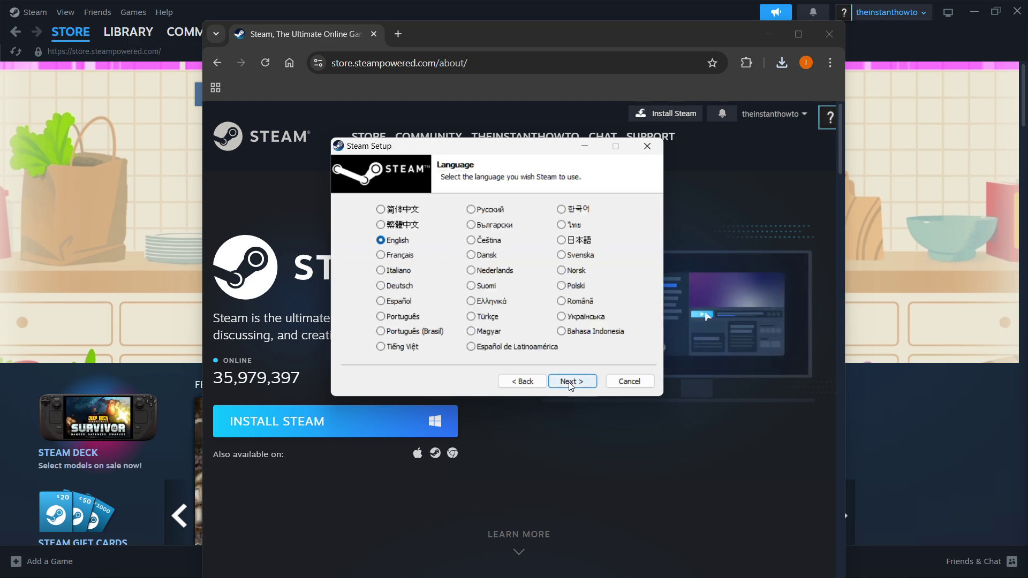
pyautogui.click(572, 382)
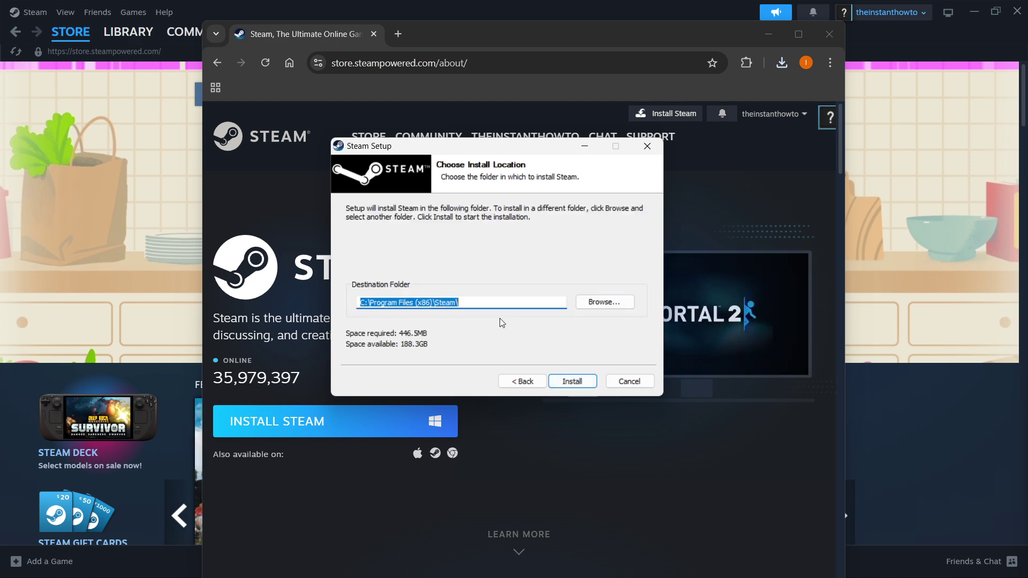
pyautogui.click(508, 306)
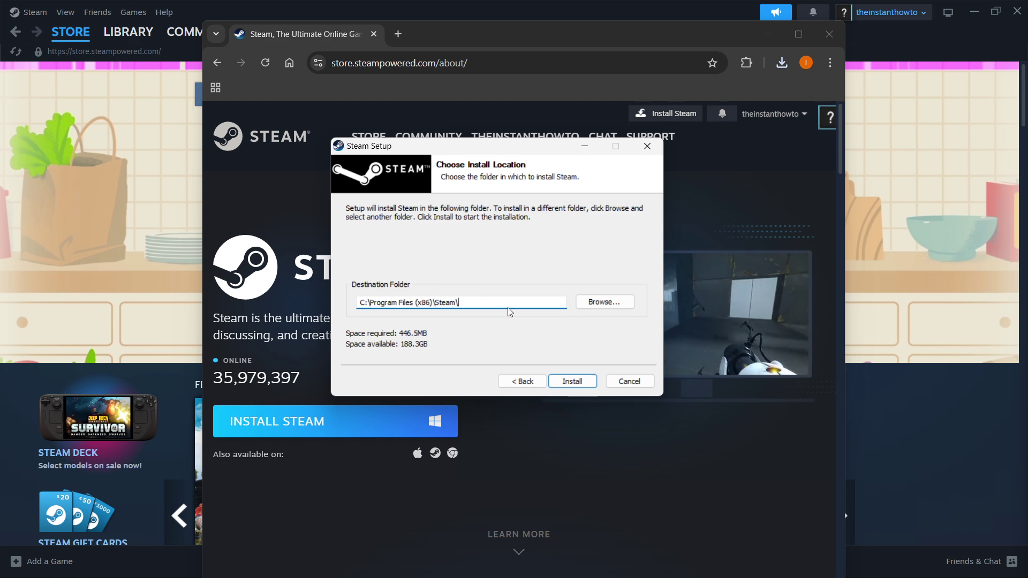
pyautogui.hotkey('ctrl', 'a')
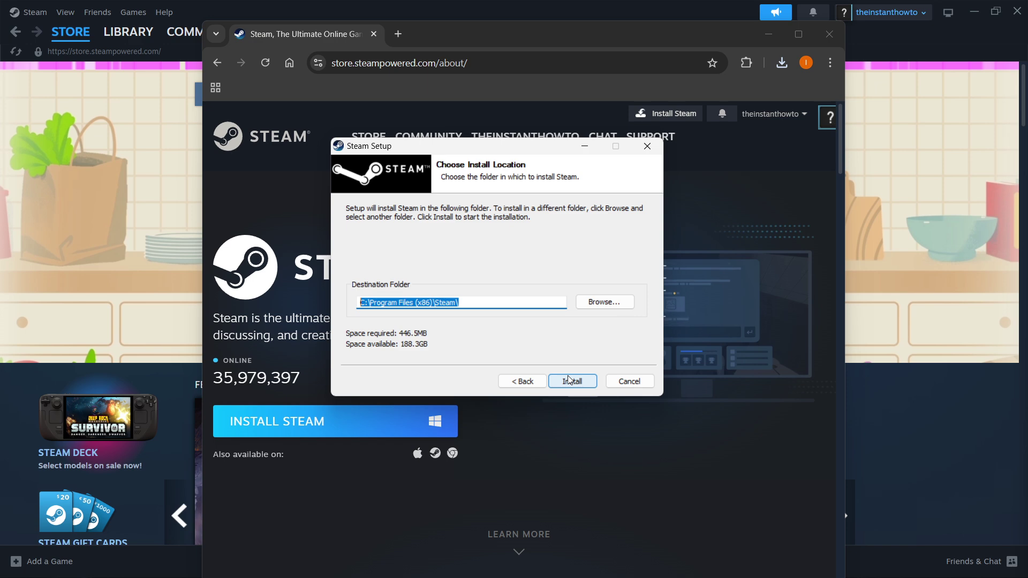
pyautogui.moveTo(493, 144); pyautogui.dragTo(515, 158)
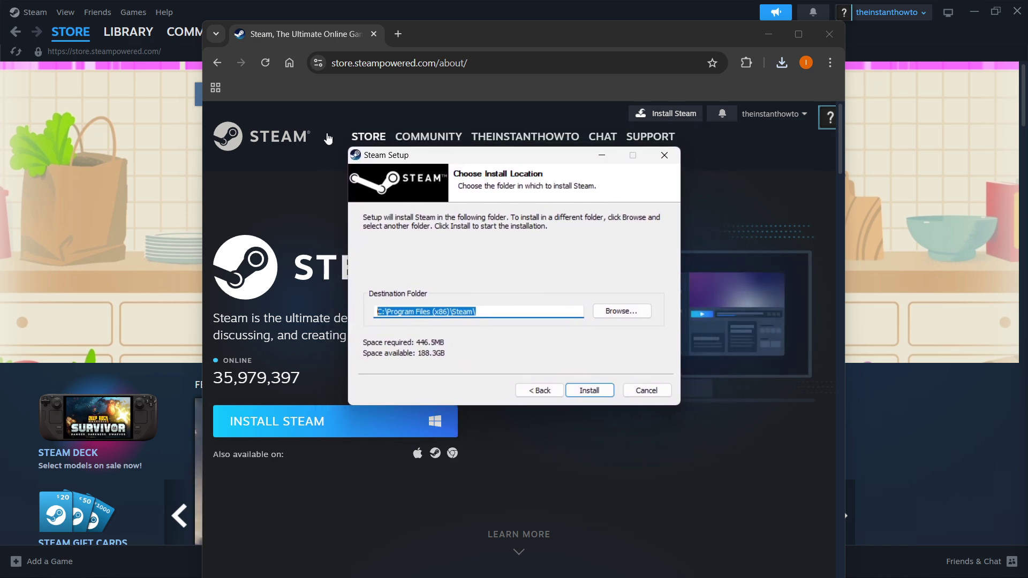
pyautogui.moveTo(44, 40)
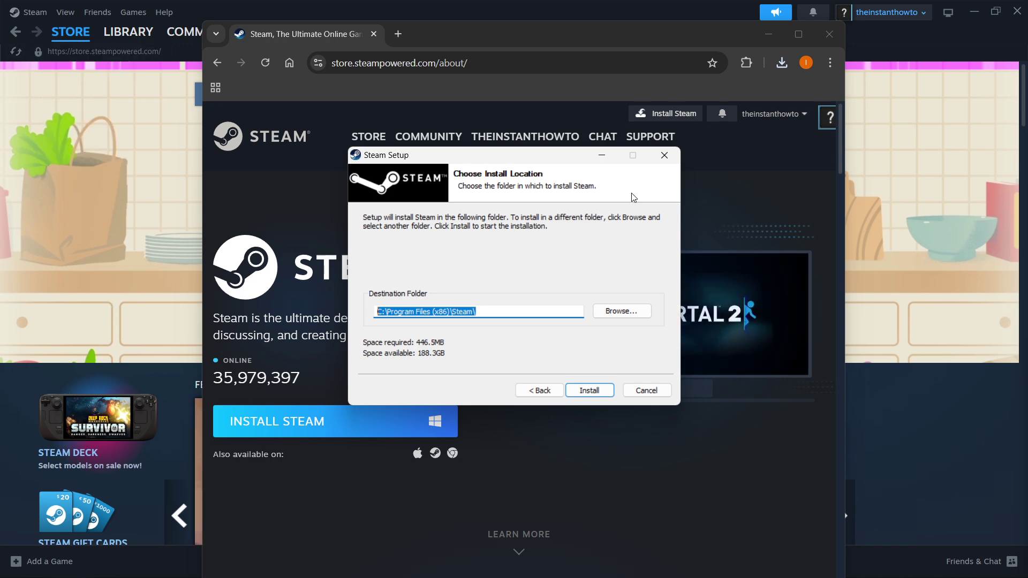
pyautogui.click(664, 155)
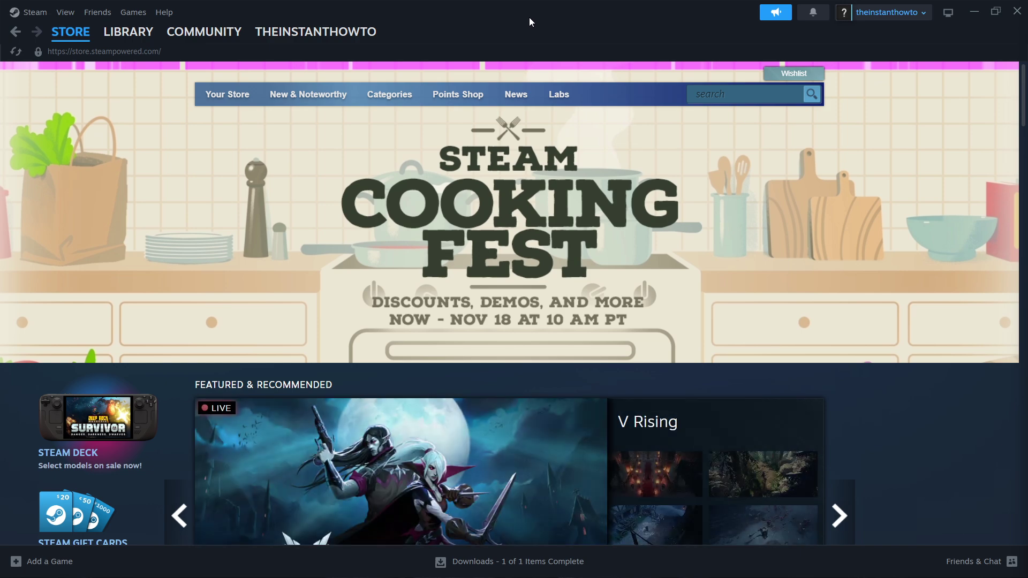
# Step: Search the Steam client's store for planet coaster 2 and open the Planet Coaster 2 store page
pyautogui.scroll(-15, 508, 86)
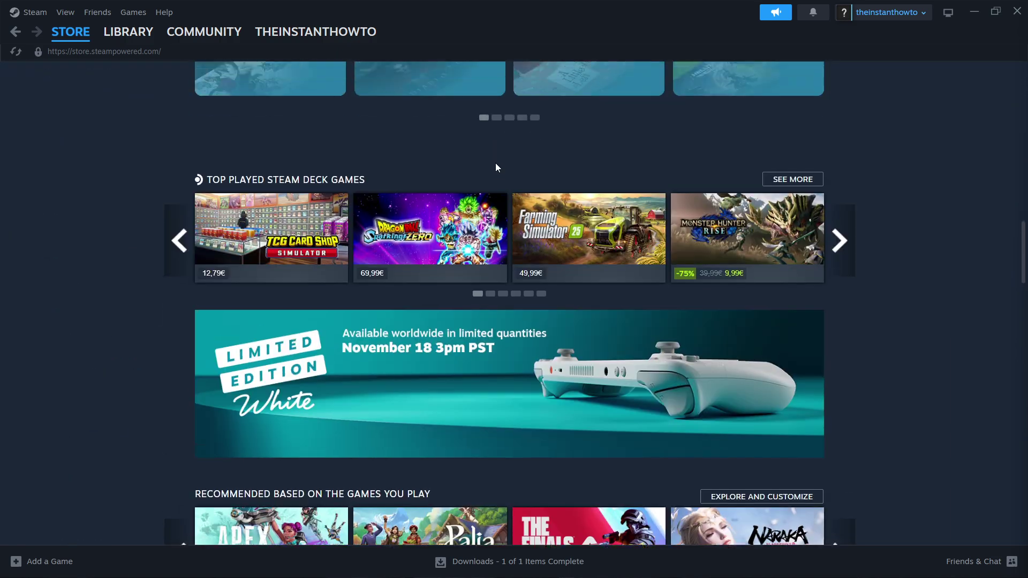
pyautogui.scroll(15, 488, 185)
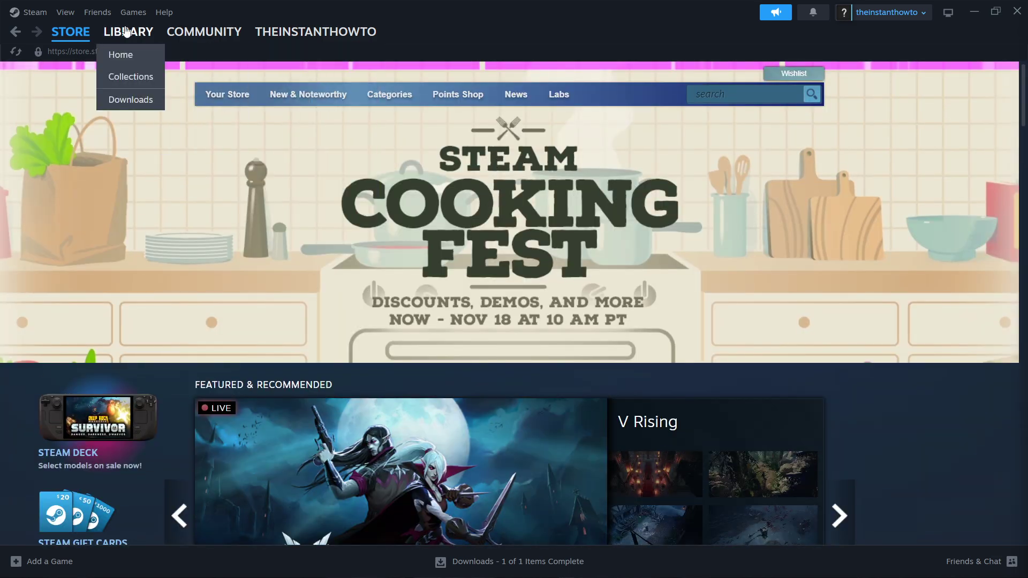
pyautogui.moveTo(77, 34)
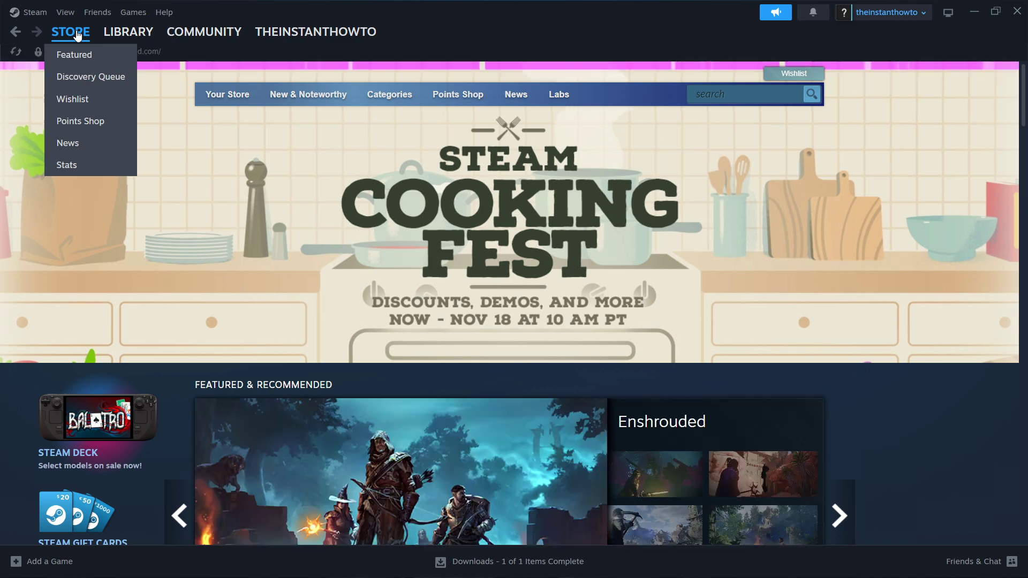
pyautogui.click(720, 96)
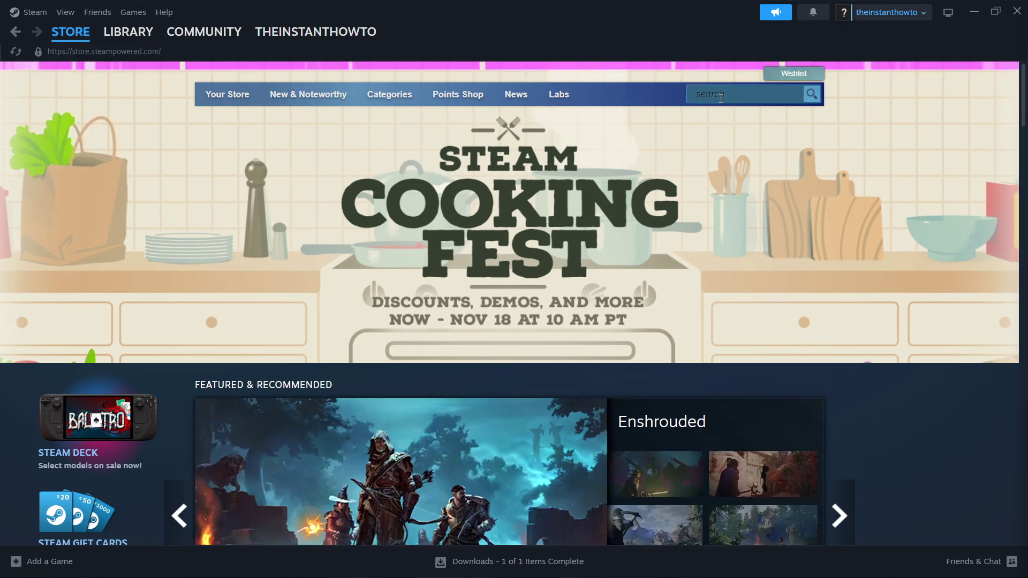
pyautogui.write('pla')
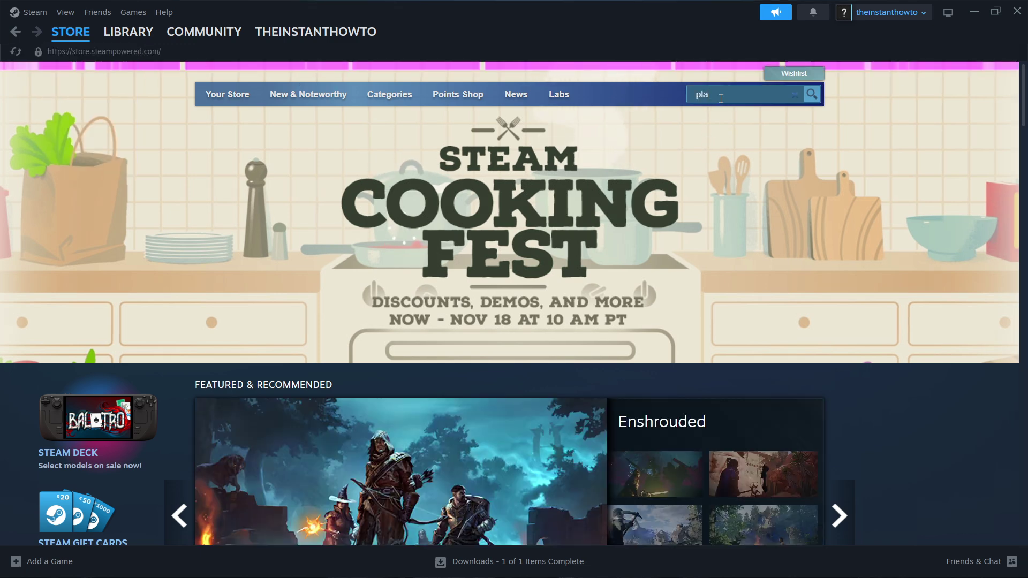
pyautogui.write('net coa')
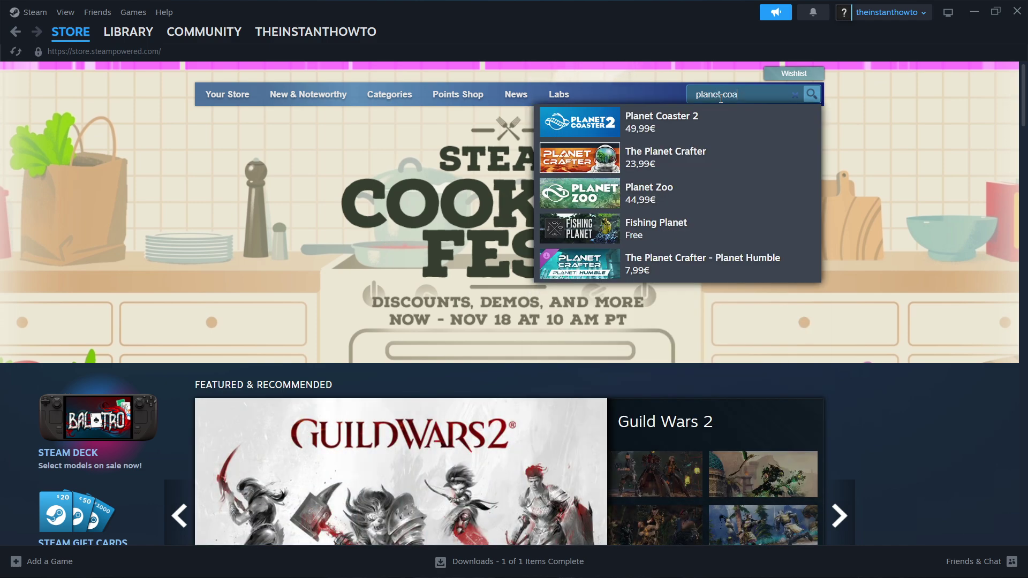
pyautogui.write('ster 2')
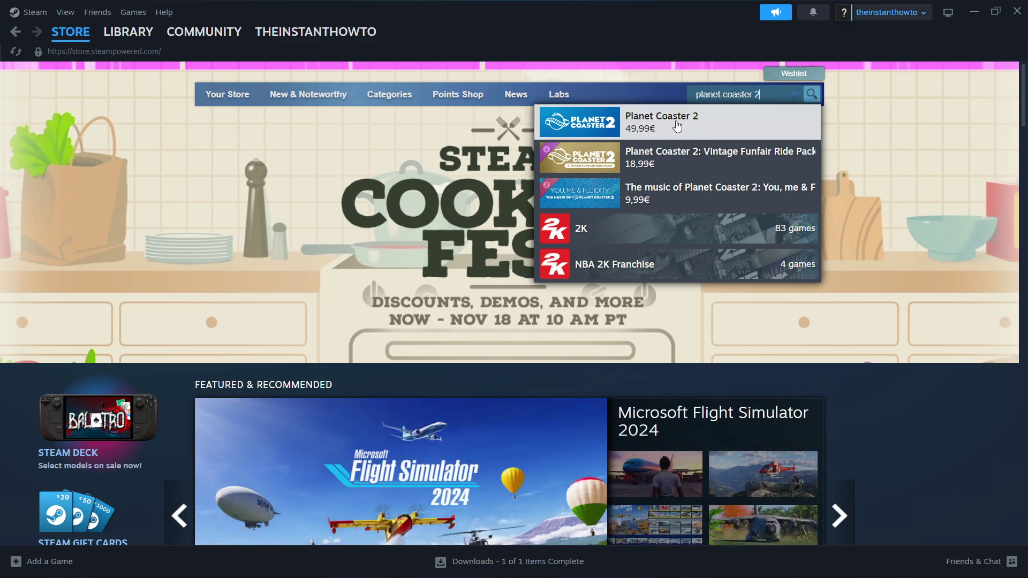
pyautogui.click(677, 126)
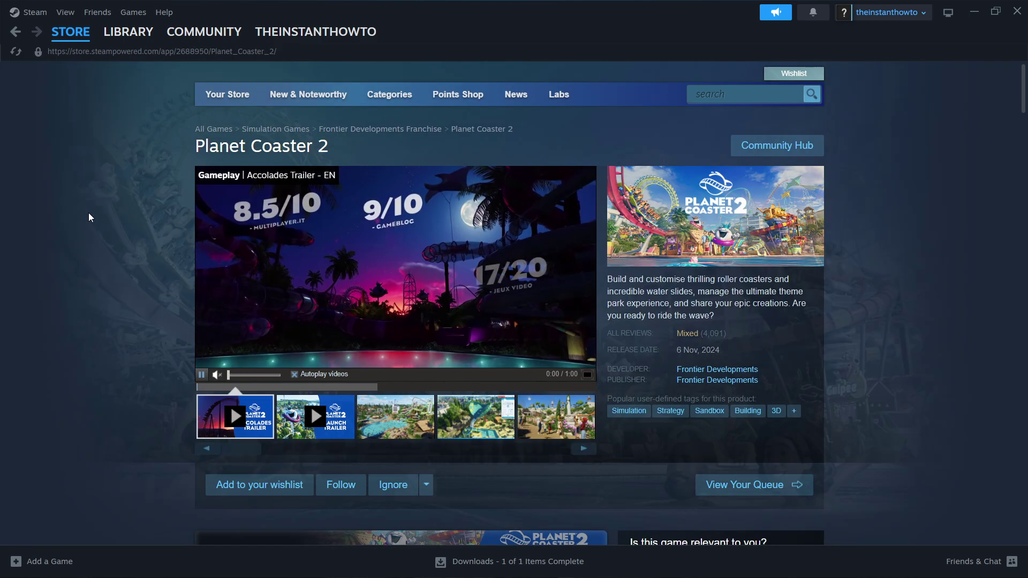
# Step: Add the standard edition of Planet Coaster 2 to the cart and open the shopping cart
pyautogui.scroll(-8, 101, 213)
pyautogui.scroll(1, 175, 199)
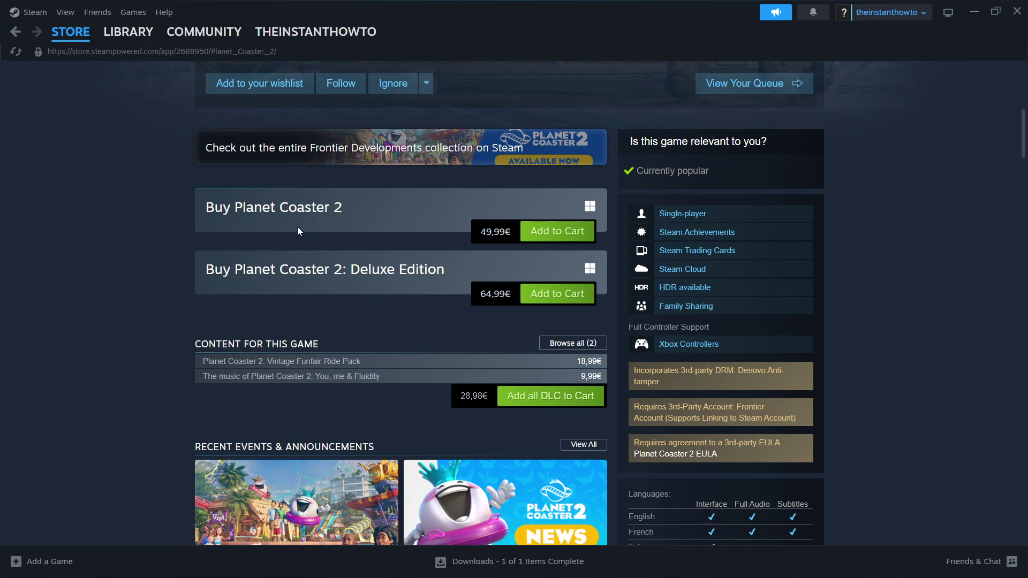
pyautogui.moveTo(193, 210); pyautogui.dragTo(360, 213)
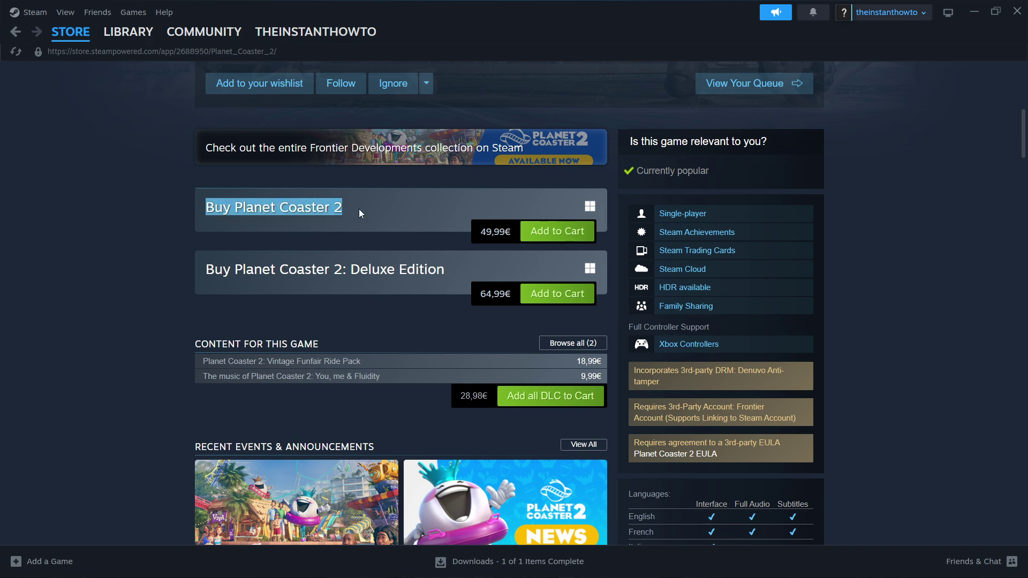
pyautogui.click(324, 215)
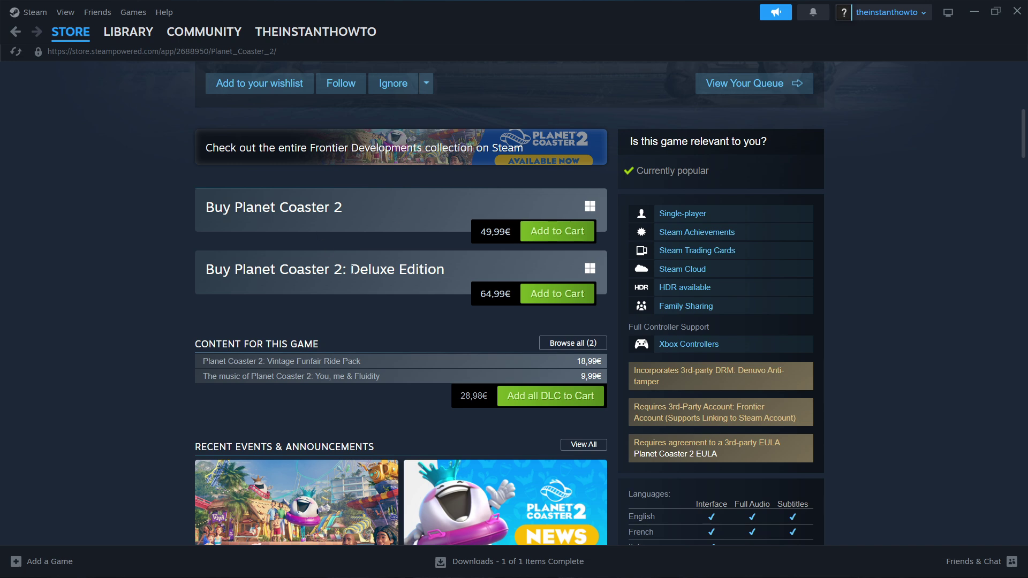
pyautogui.moveTo(353, 270); pyautogui.dragTo(462, 268)
pyautogui.click(462, 268)
pyautogui.click(556, 238)
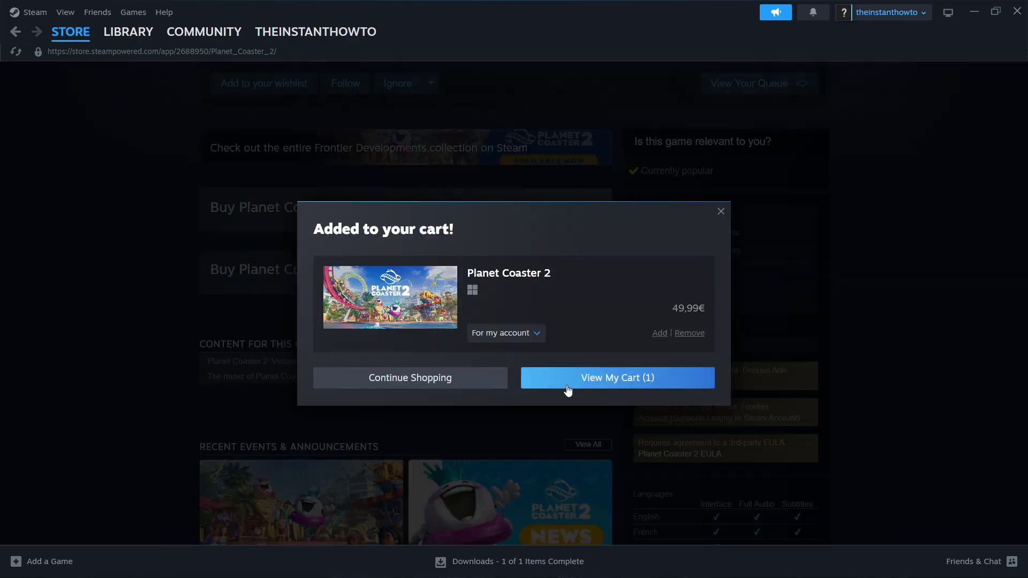
pyautogui.click(603, 384)
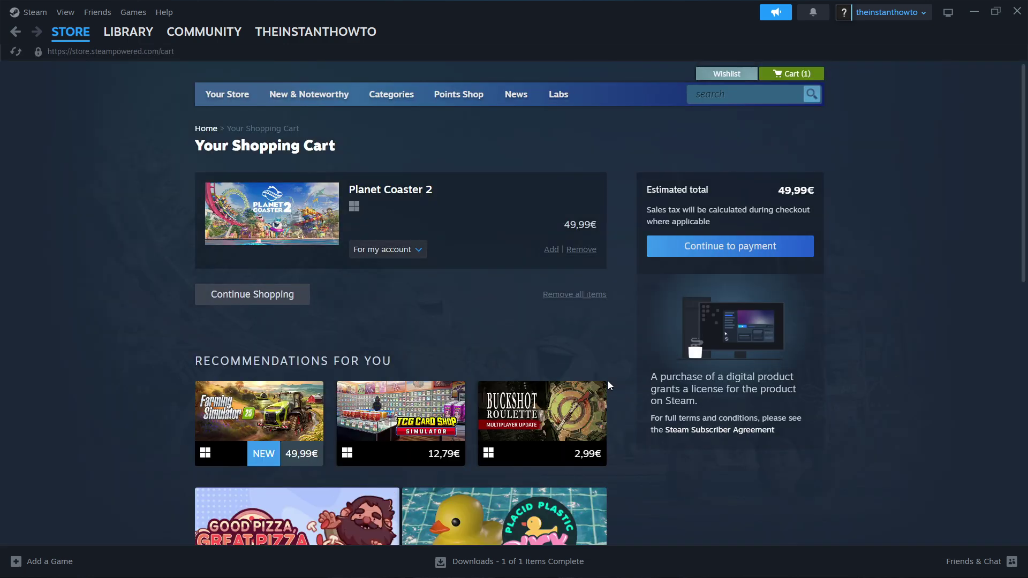
# Step: Mark the Planet Coaster 2 purchase as For my account and choose PayPal as the payment method at checkout
pyautogui.click(408, 250)
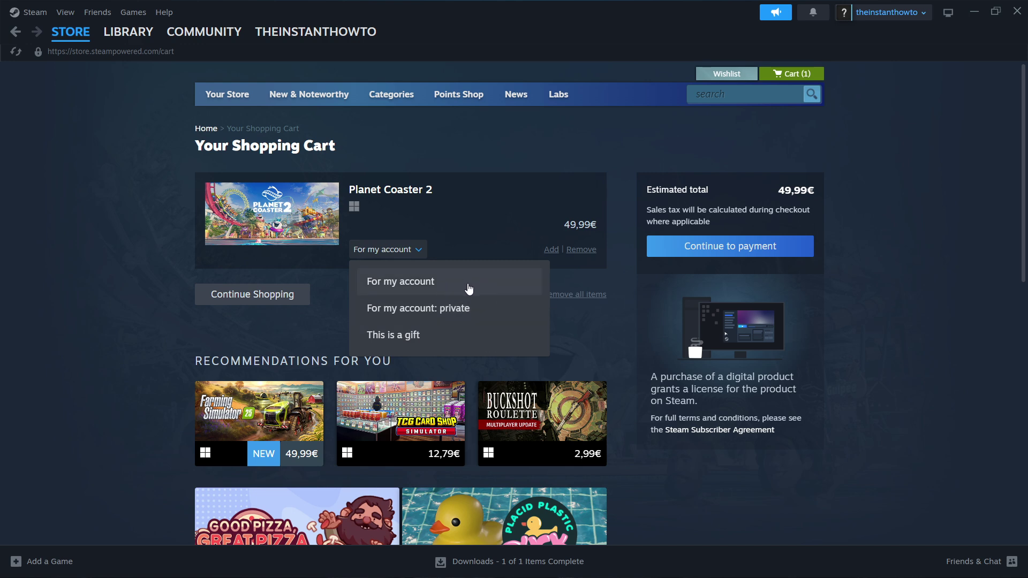
pyautogui.click(404, 278)
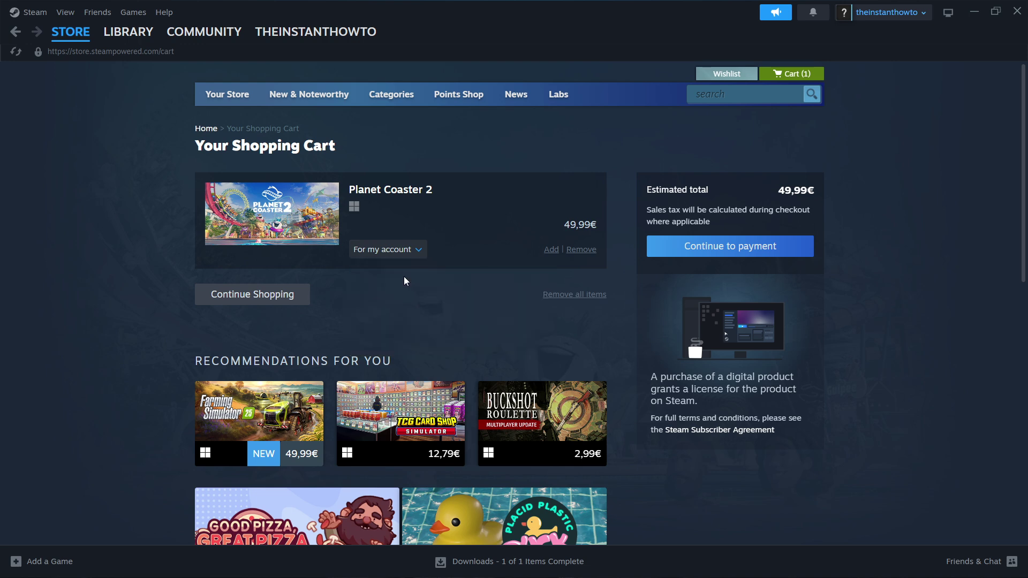
pyautogui.click(713, 255)
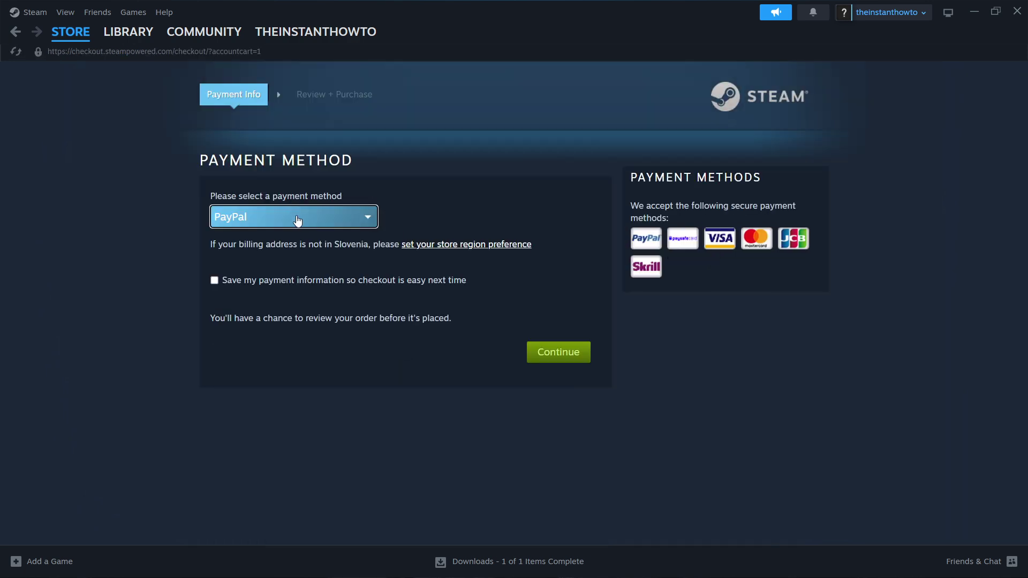
pyautogui.click(297, 220)
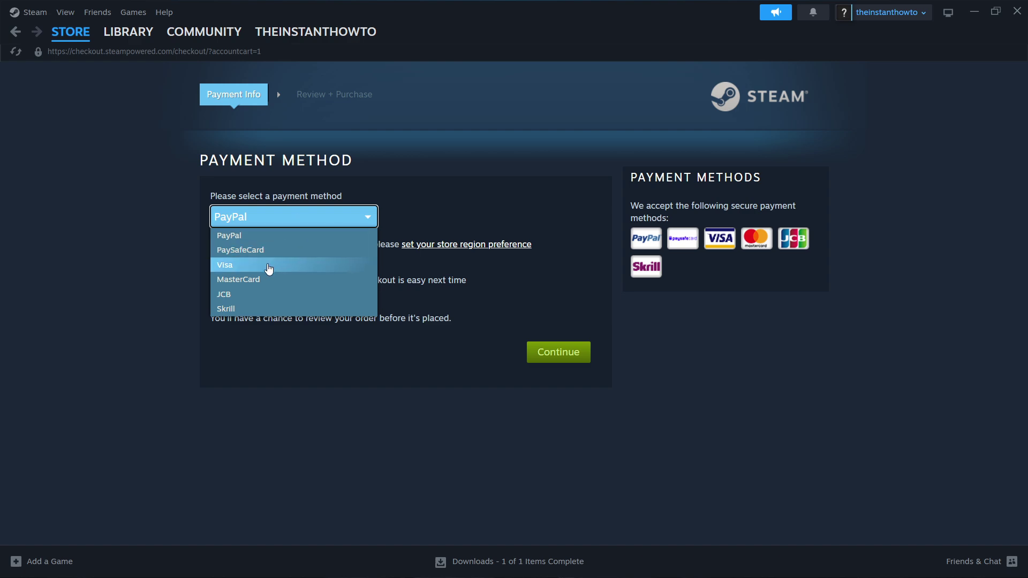
pyautogui.click(252, 238)
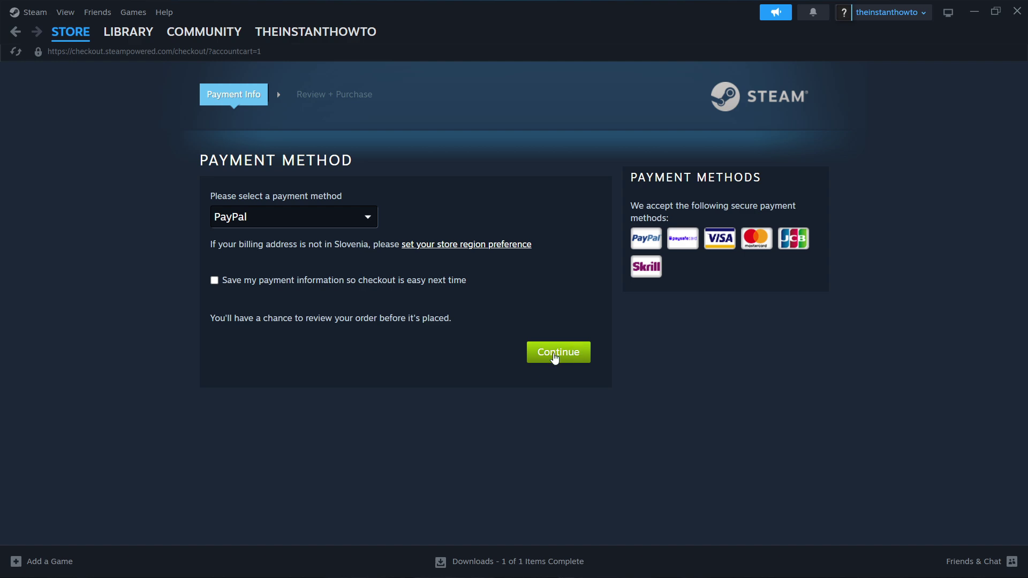
# Step: Open the game library and check the content type filter, keeping it on Games
pyautogui.moveTo(122, 37)
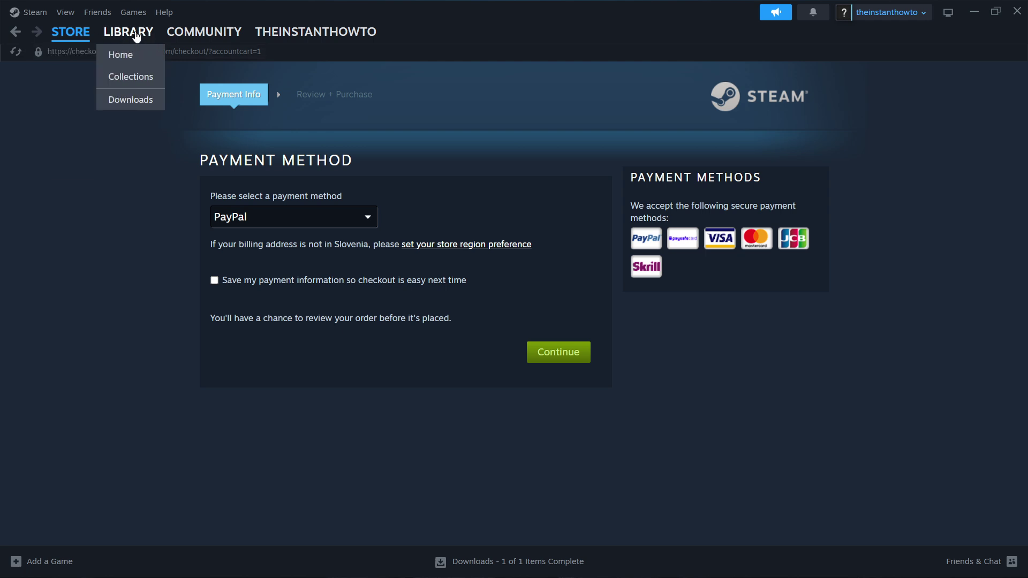
pyautogui.click(129, 32)
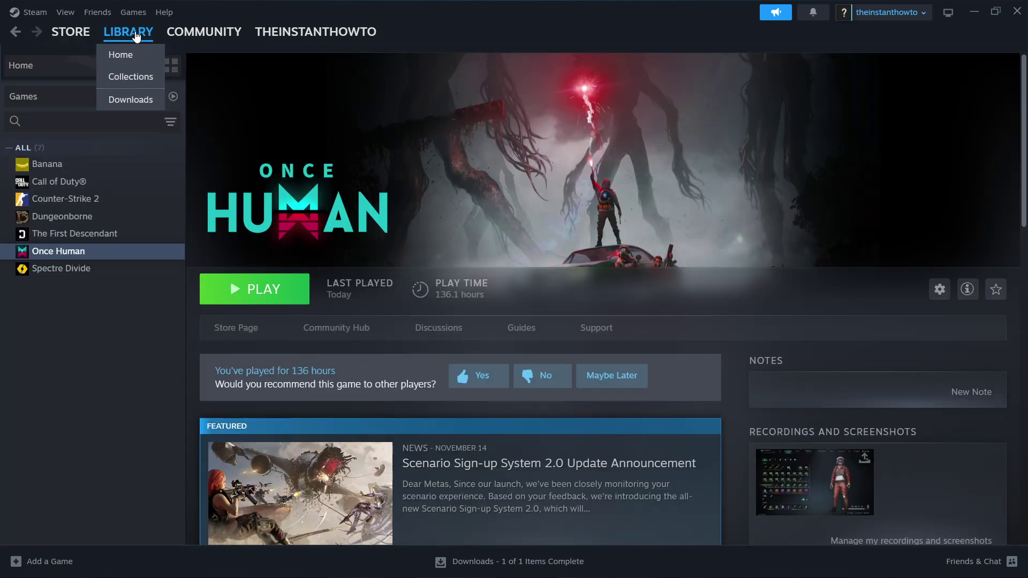
pyautogui.click(61, 98)
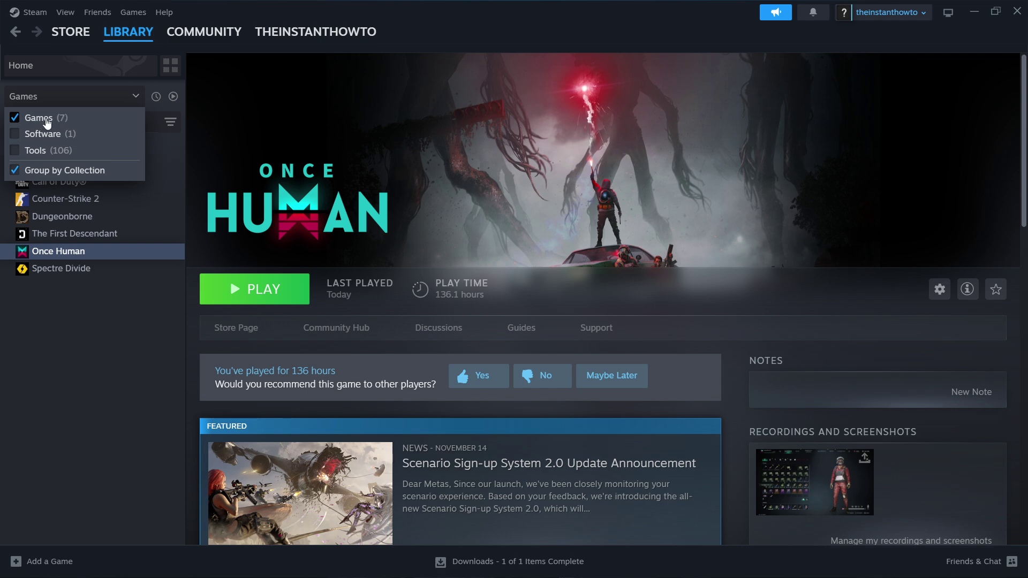
pyautogui.click(81, 99)
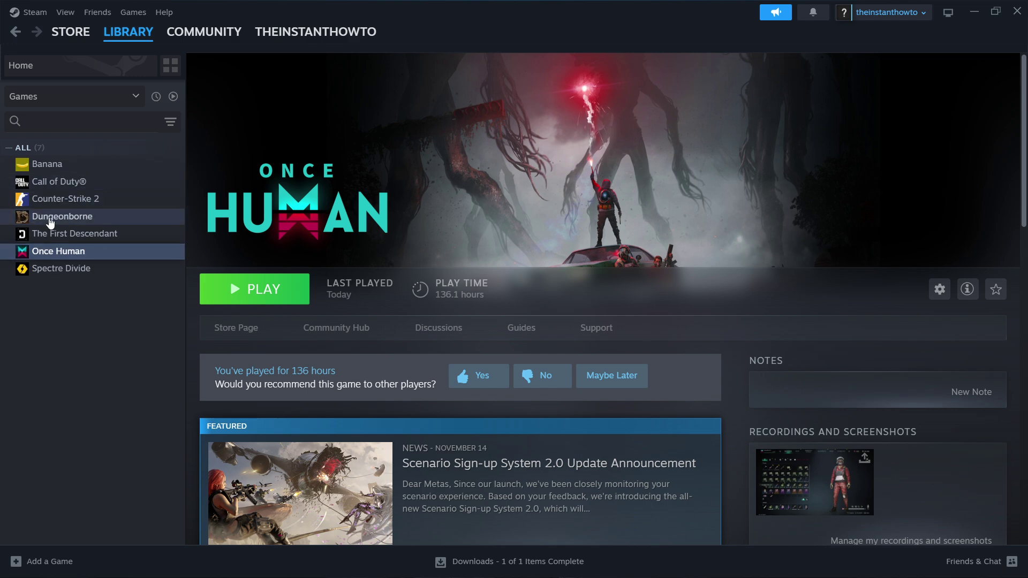
# Step: View Counter-Strike 2's install options without installing it, and open the Once Human page in the library
pyautogui.click(75, 200)
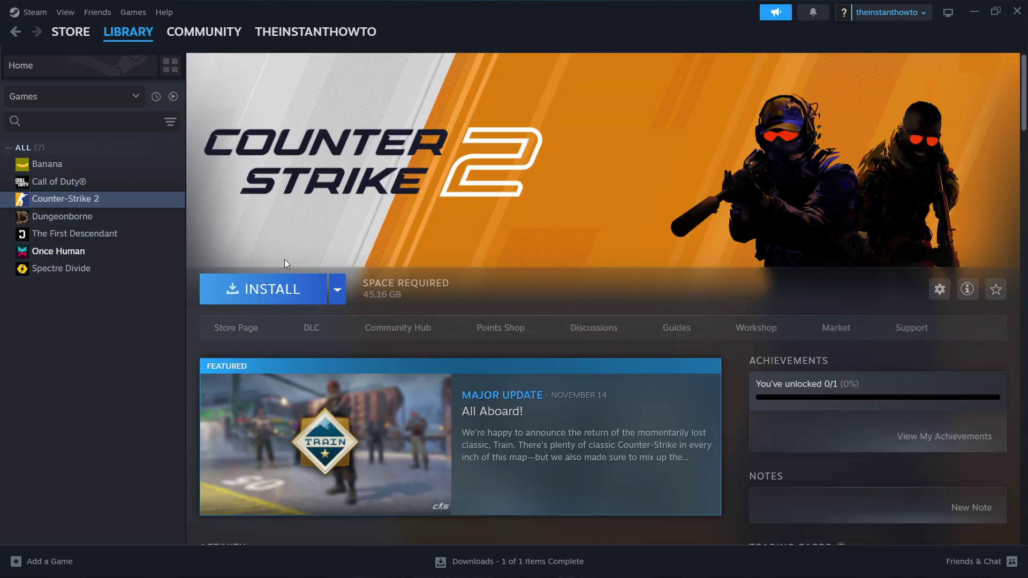
pyautogui.click(276, 292)
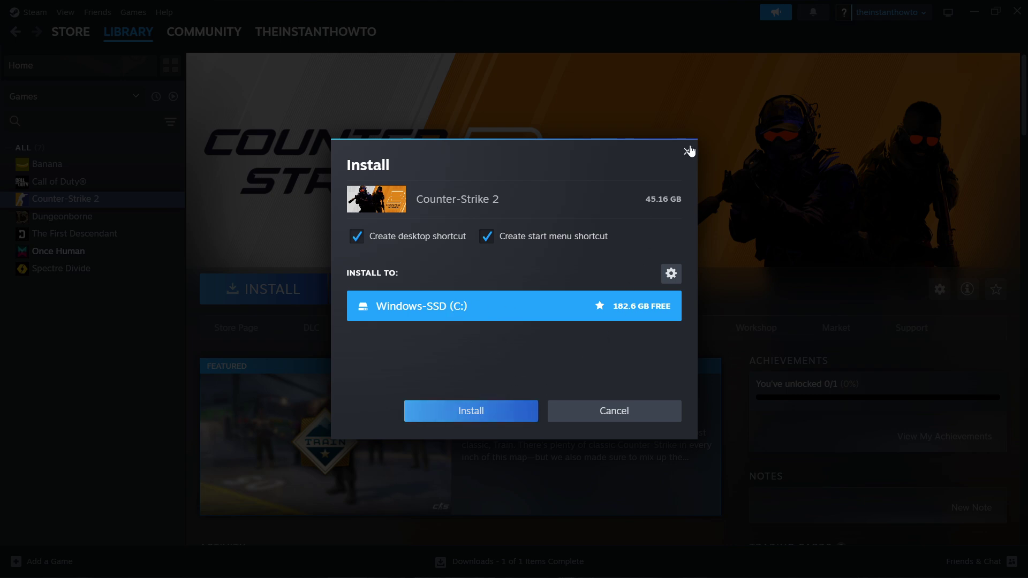
pyautogui.click(687, 151)
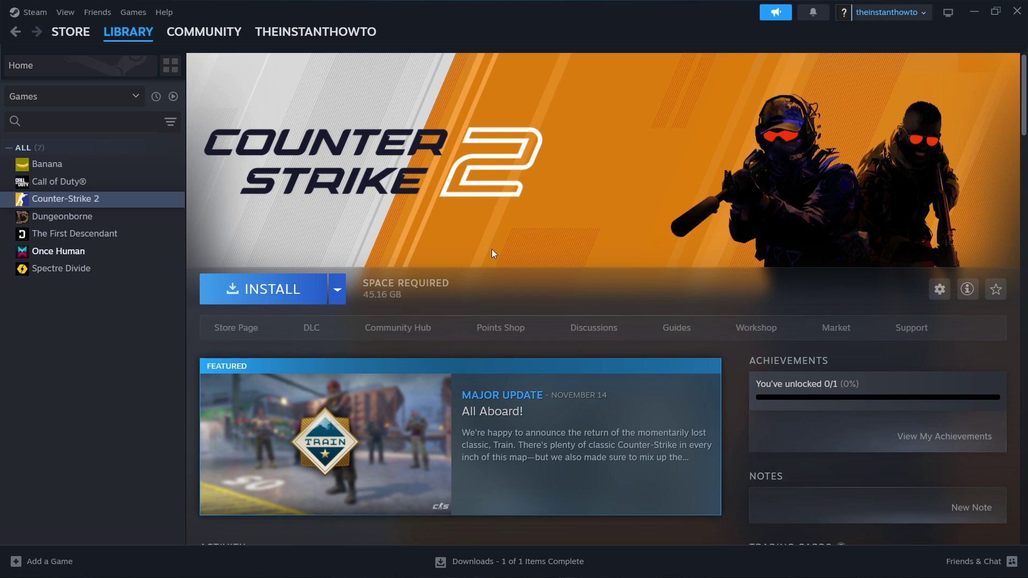
pyautogui.click(53, 258)
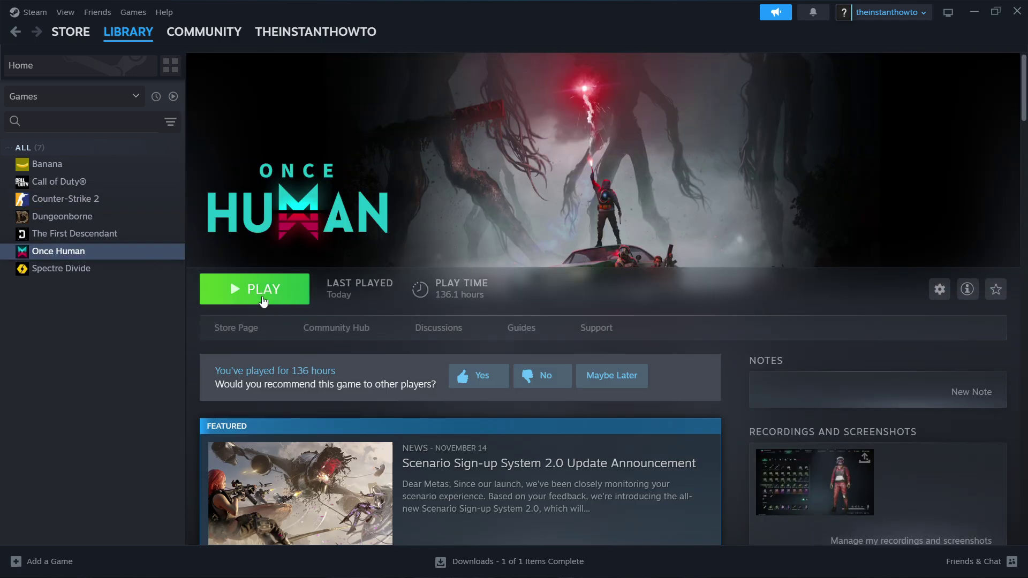